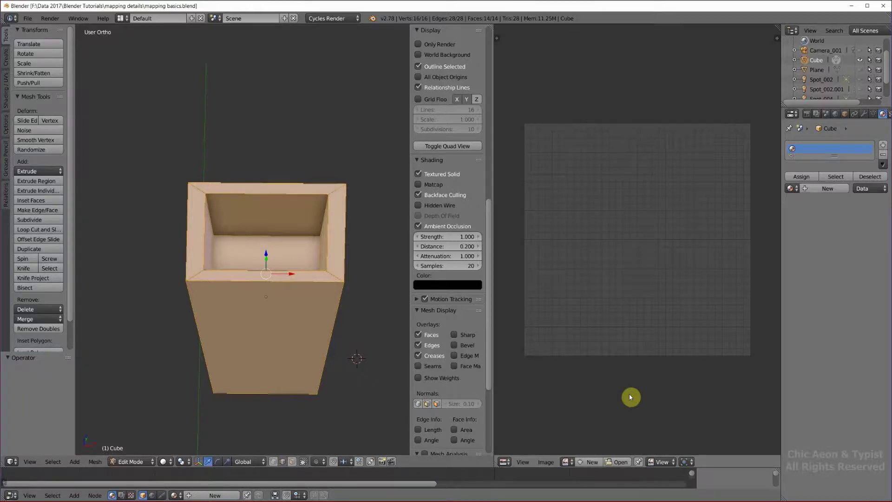
- Apply a standard Unwrap to the planter so every face stacks over the full UV square
{"action": "mouse_move", "coordinate": [289, 340]}
{"action": "middle_mouse_down"}
{"action": "mouse_move", "coordinate": [289, 305]}
{"action": "mouse_move", "coordinate": [289, 347]}
{"action": "middle_mouse_up"}
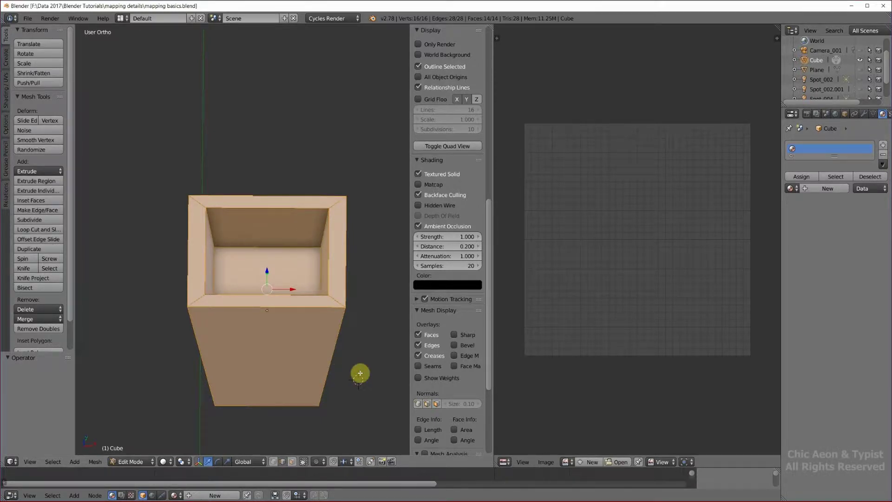
{"action": "key", "text": "u"}
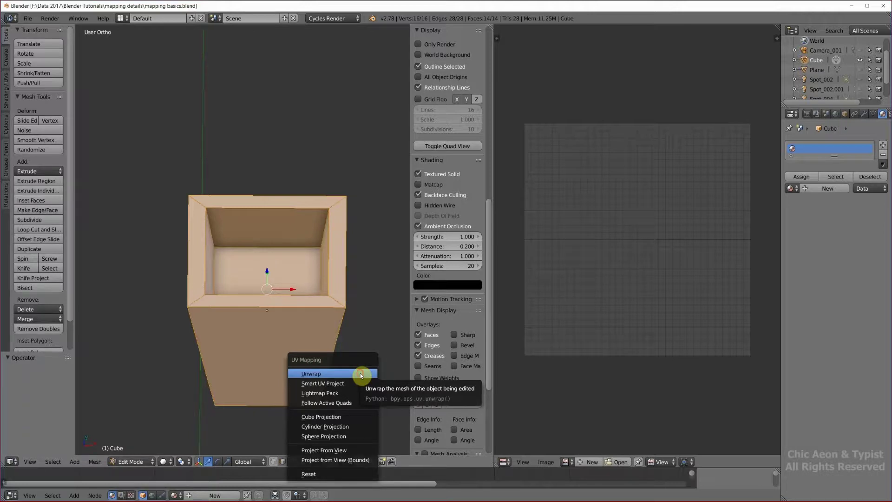
{"action": "left_click", "coordinate": [360, 373]}
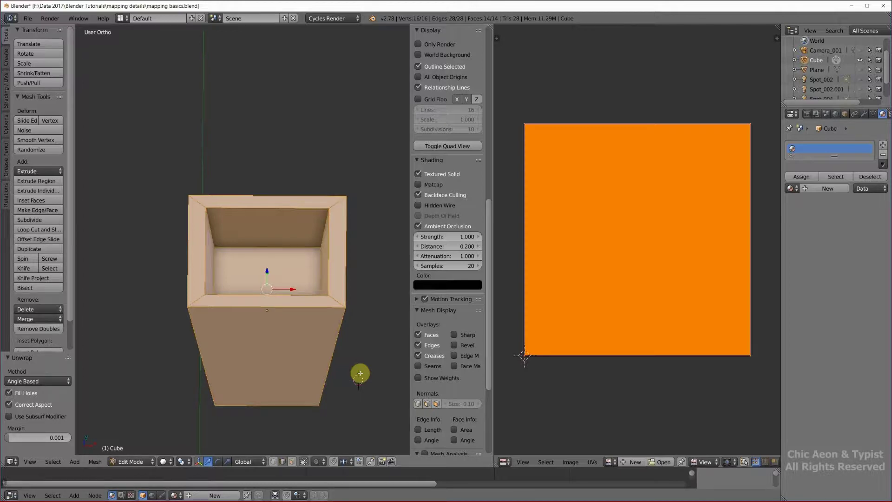
{"action": "middle_click_drag", "start_coordinate": [349, 365], "coordinate": [381, 386]}
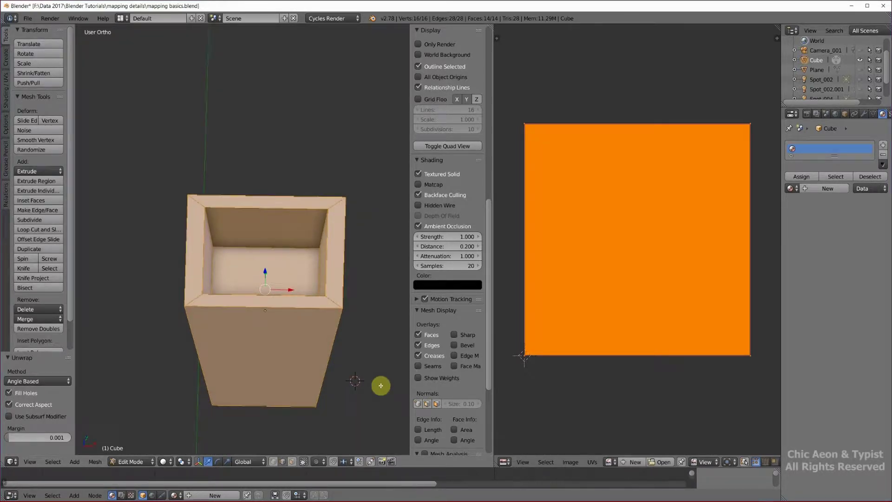
- Re-unwrap the planter with Smart UV Project at the default 66 angle limit
{"action": "key", "text": "u"}
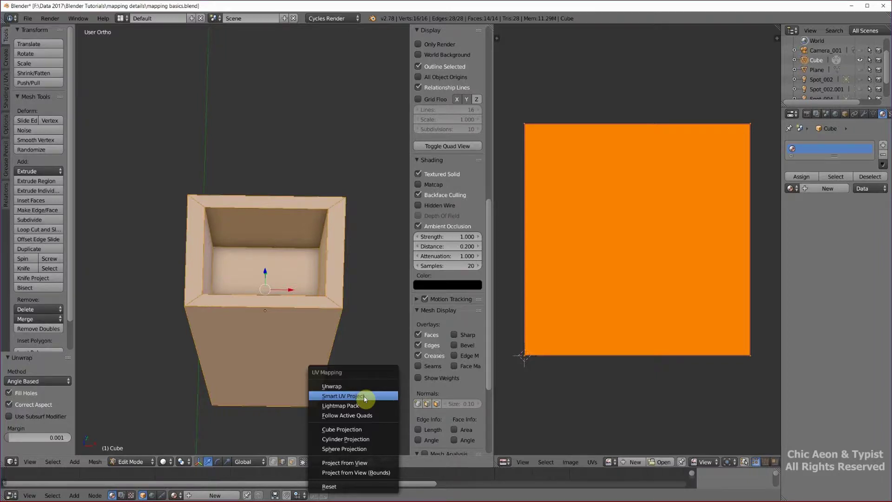
{"action": "left_click", "coordinate": [365, 396]}
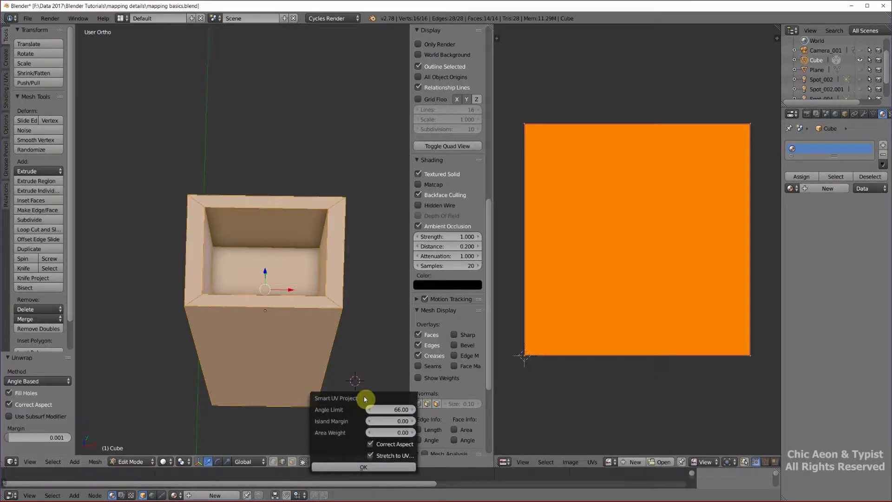
{"action": "left_click", "coordinate": [364, 467]}
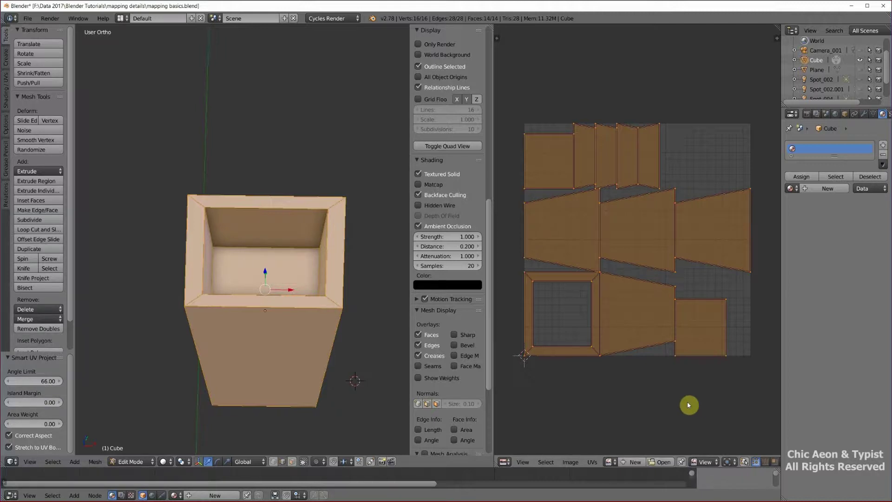
- Deselect all UV islands, then toggle the mesh selection until the whole planter is selected
{"action": "left_click", "coordinate": [568, 398]}
{"action": "key", "text": "a"}
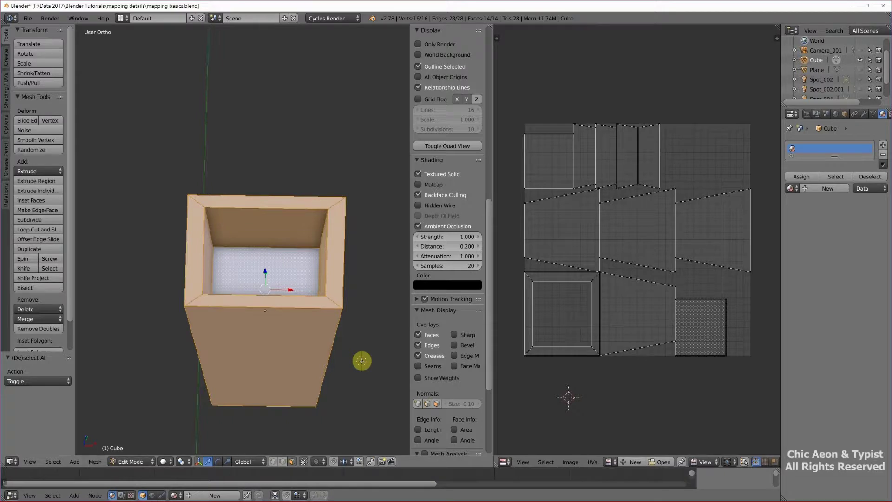
{"action": "key", "text": "a"}
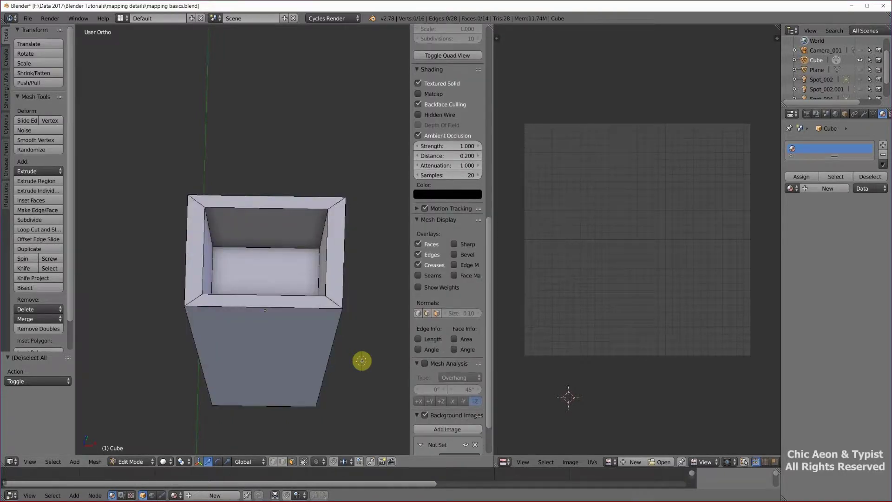
{"action": "key", "text": "a"}
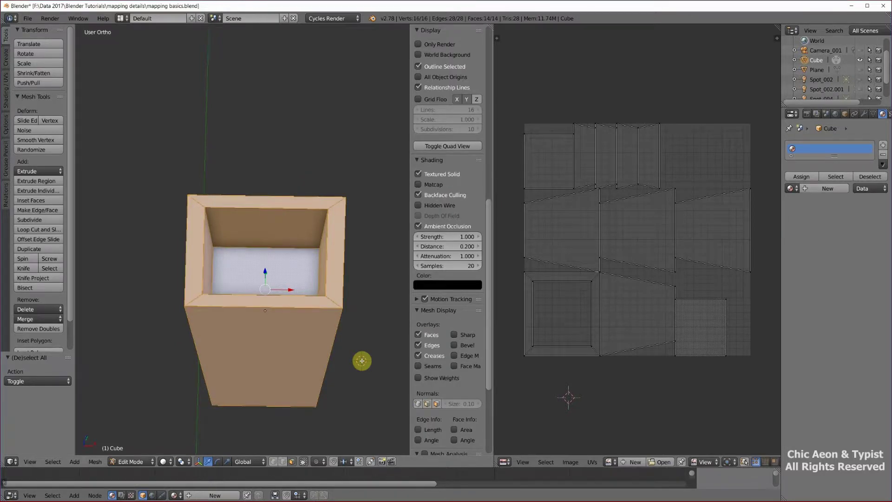
{"action": "key", "text": "a"}
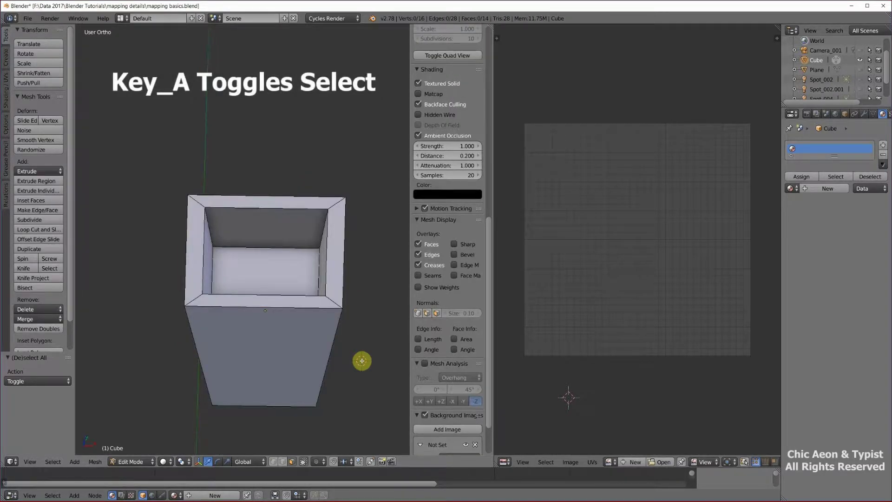
{"action": "key", "text": "a"}
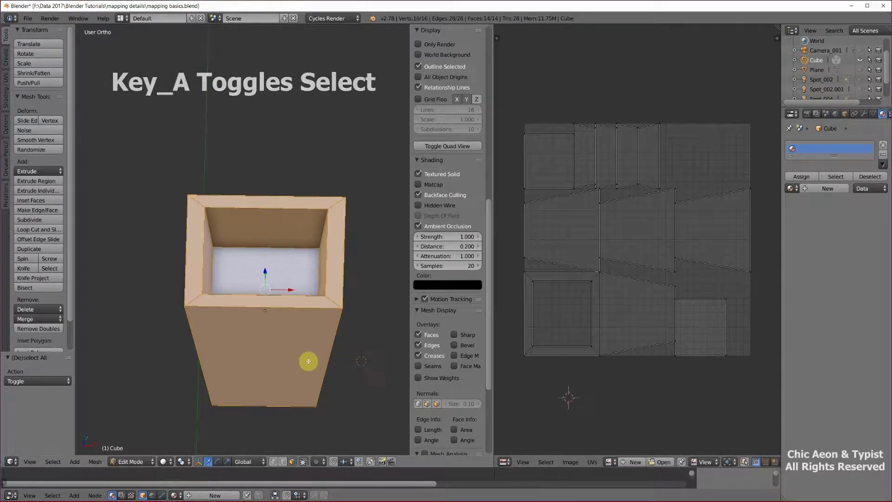
- Select the front, inner bottom, right rim, top rim and left rim faces in turn to see their islands
{"action": "right_click", "coordinate": [278, 346]}
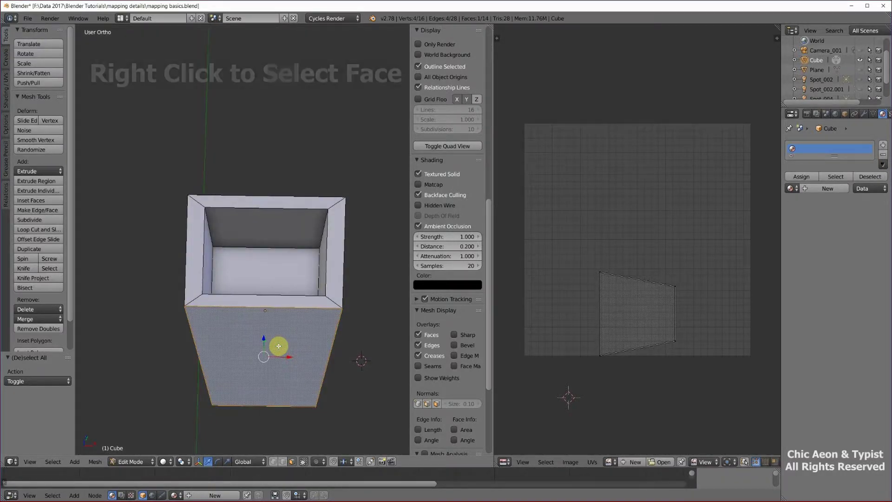
{"action": "right_click", "coordinate": [276, 266]}
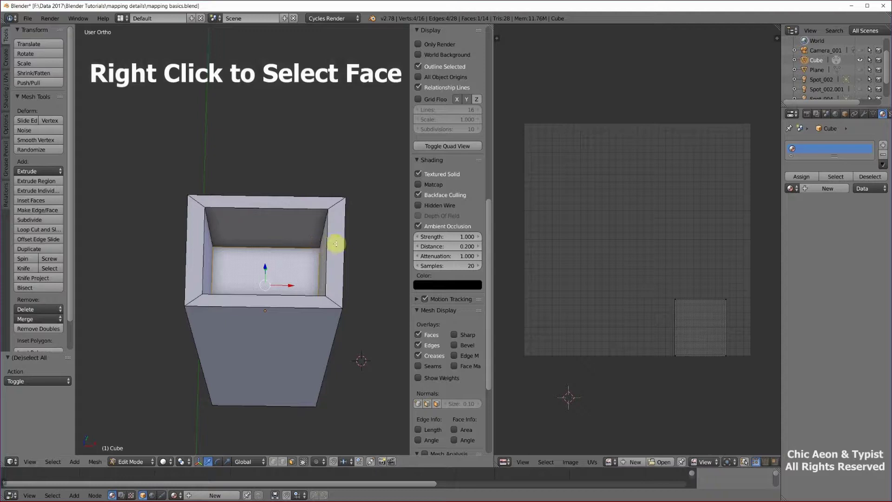
{"action": "right_click", "coordinate": [337, 243]}
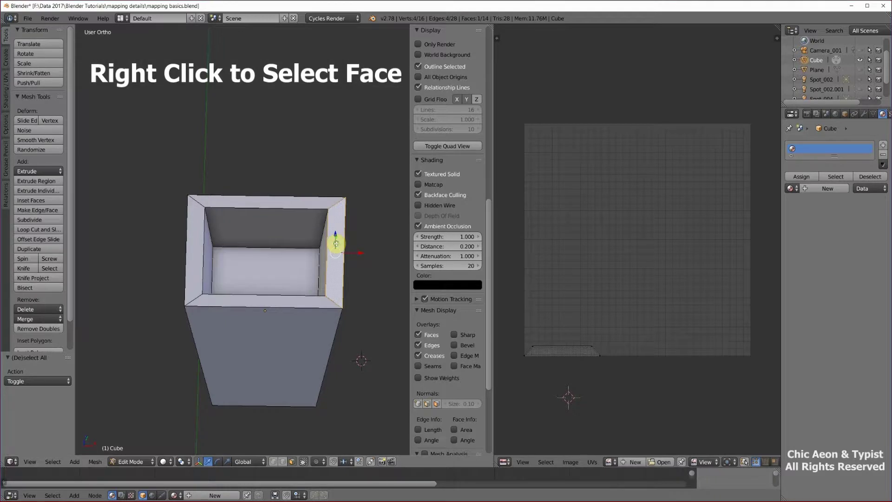
{"action": "right_click", "coordinate": [287, 199]}
{"action": "right_click", "coordinate": [195, 259]}
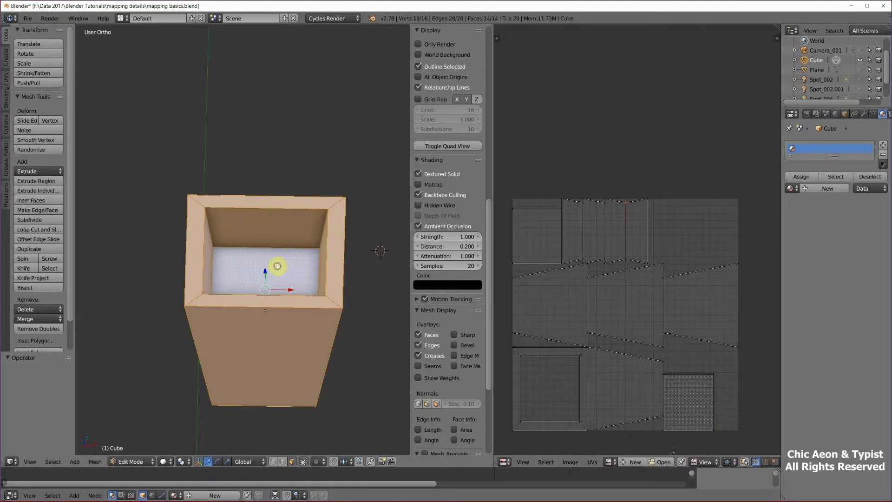
- Move the inner bottom face's UV island by about 0.070, 0.039 and scale it up 1.229 times
{"action": "right_click", "coordinate": [278, 266]}
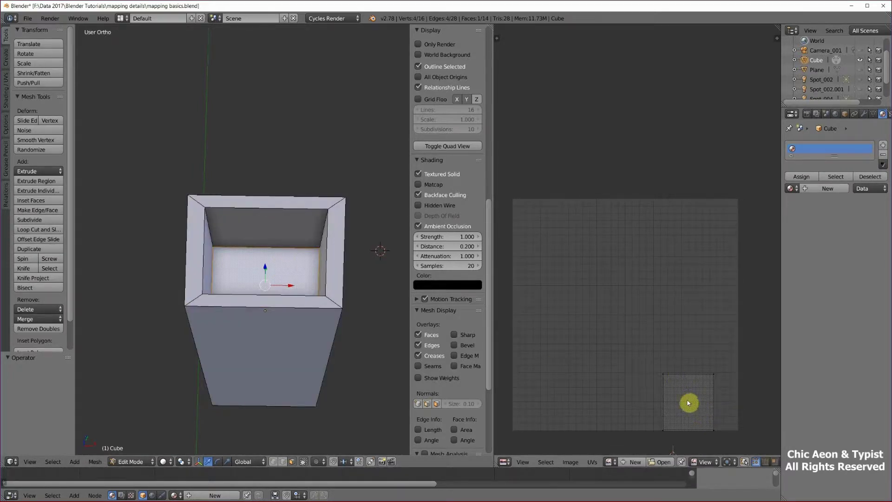
{"action": "right_click", "coordinate": [663, 375]}
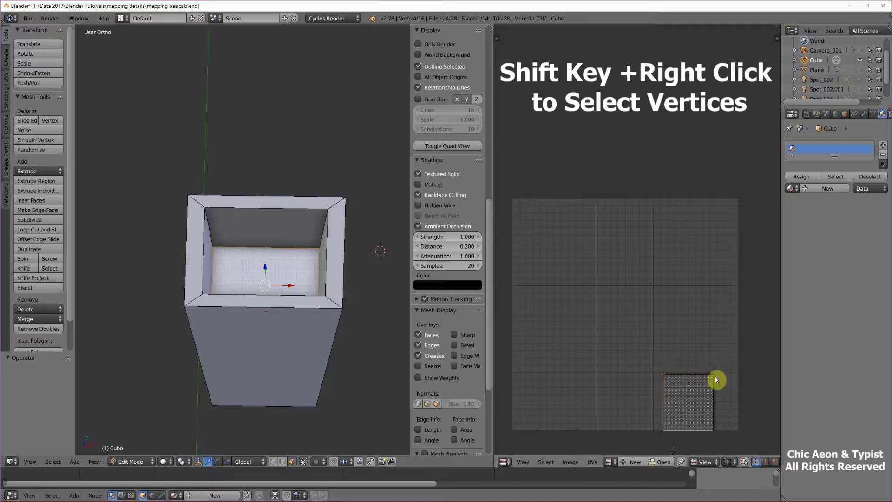
{"action": "right_click", "coordinate": [714, 428], "text": "shift"}
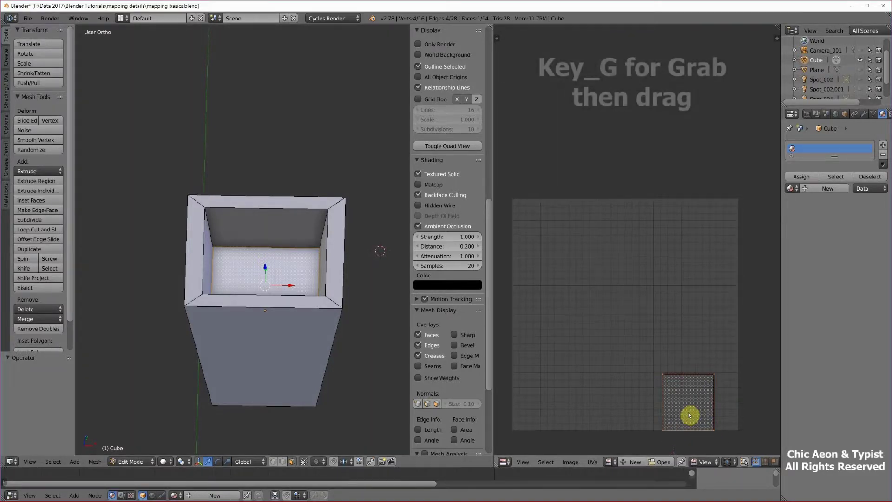
{"action": "key", "text": "g"}
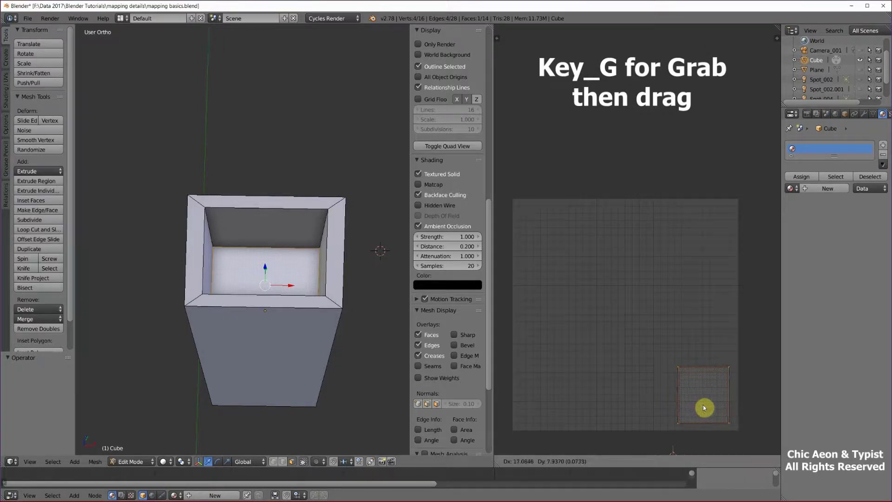
{"action": "left_click", "coordinate": [704, 405]}
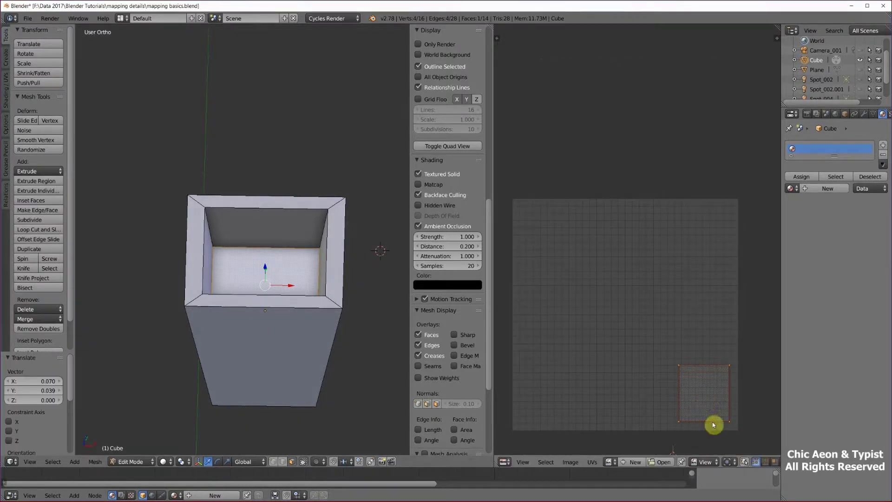
{"action": "key", "text": "s"}
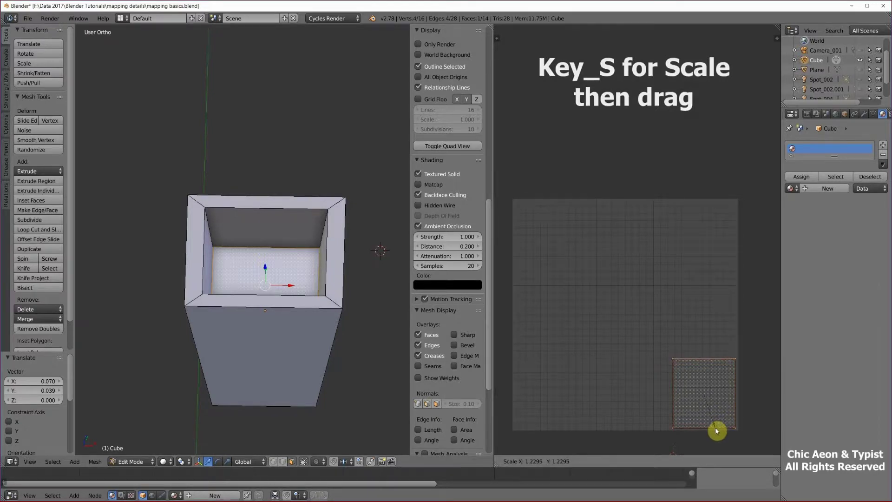
{"action": "left_click", "coordinate": [717, 430]}
{"action": "left_click", "coordinate": [375, 395]}
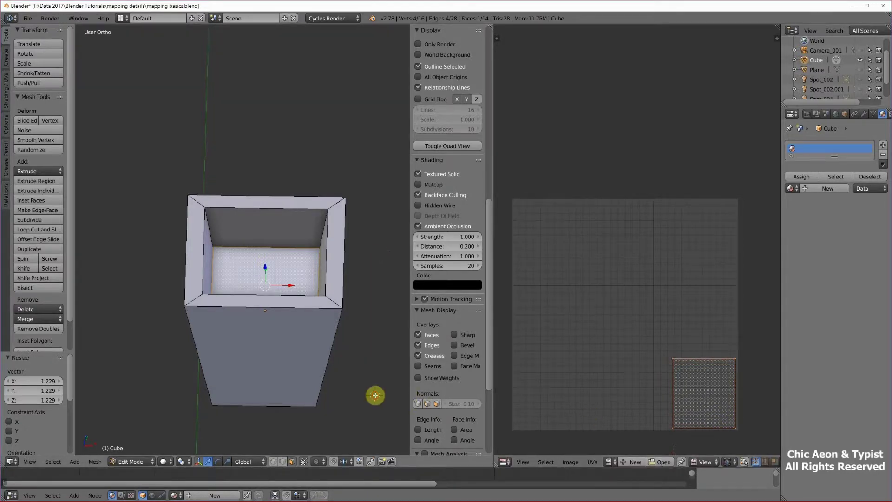
- Select the four corners of the bottom-row trapezoid island and rotate it 180°
{"action": "key", "text": "a"}
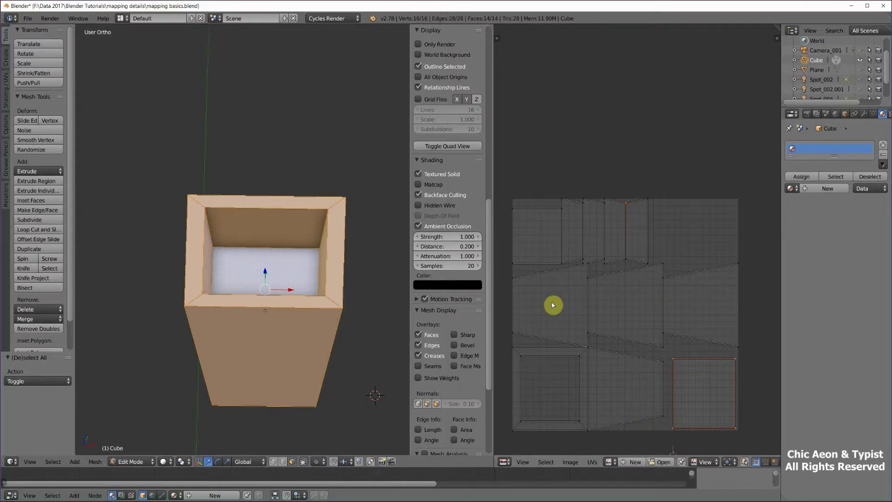
{"action": "right_click", "coordinate": [664, 363]}
{"action": "right_click", "coordinate": [663, 417], "text": "shift"}
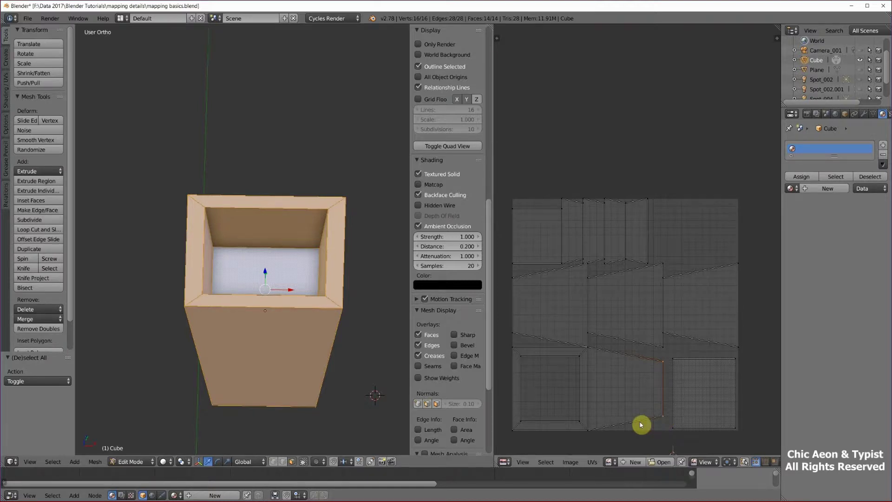
{"action": "right_click", "coordinate": [599, 431], "text": "shift"}
{"action": "right_click", "coordinate": [600, 357], "text": "shift"}
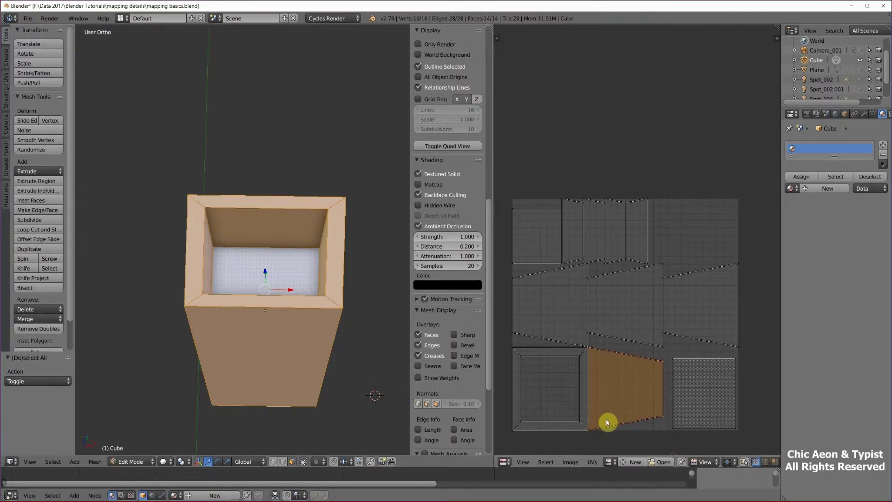
{"action": "key", "text": "r"}
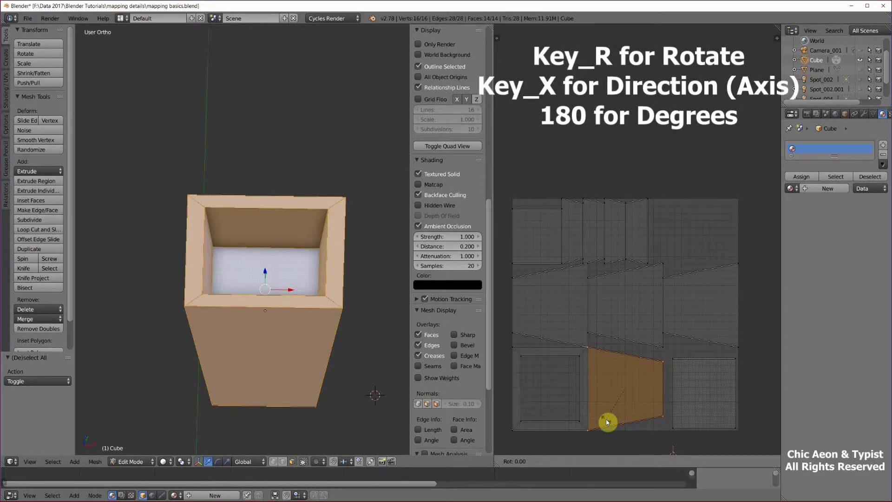
{"action": "type", "text": "180"}
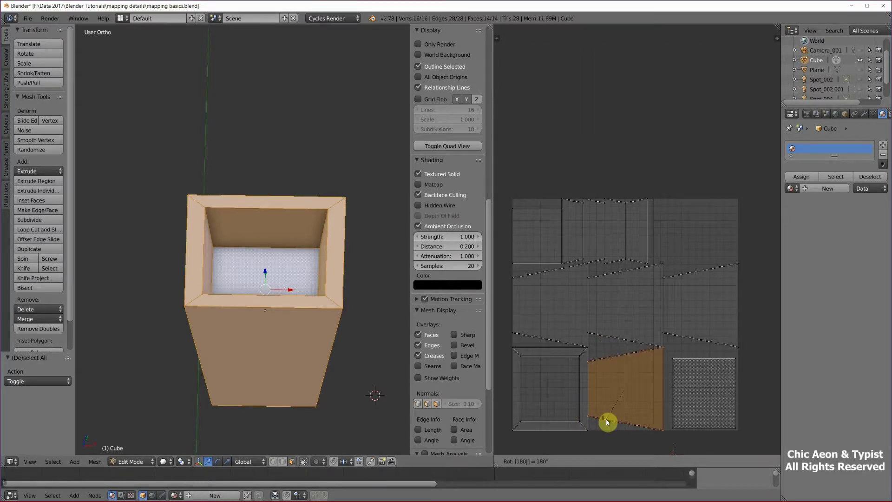
{"action": "key", "text": "Return"}
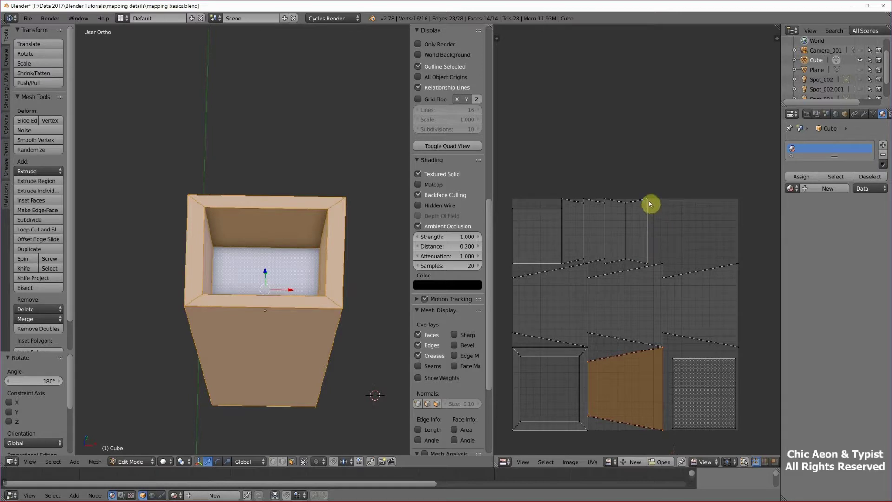
- Clear the lower-middle face and pick both corners of the narrow top UV strip, zooming in to inspect
{"action": "key", "text": "a"}
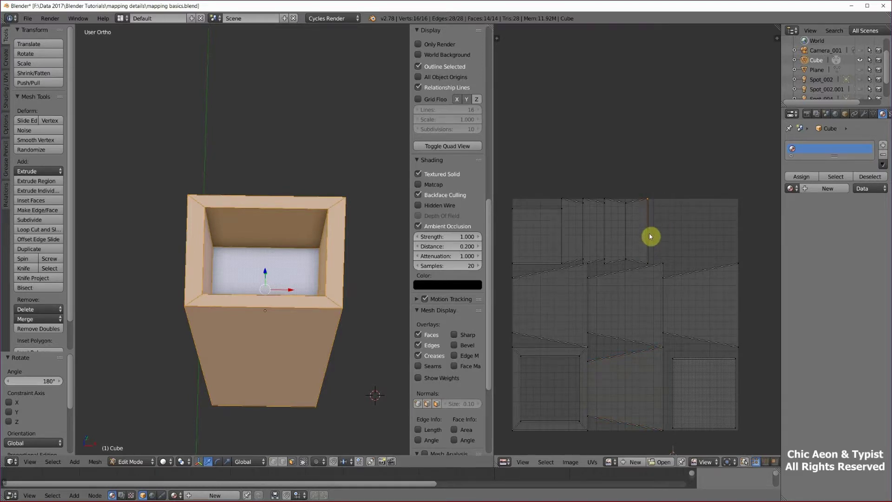
{"action": "left_click", "coordinate": [634, 261], "text": "shift"}
{"action": "left_click", "coordinate": [632, 203], "text": "shift"}
{"action": "scroll", "coordinate": [636, 224], "scroll_direction": "up", "scroll_amount": 5}
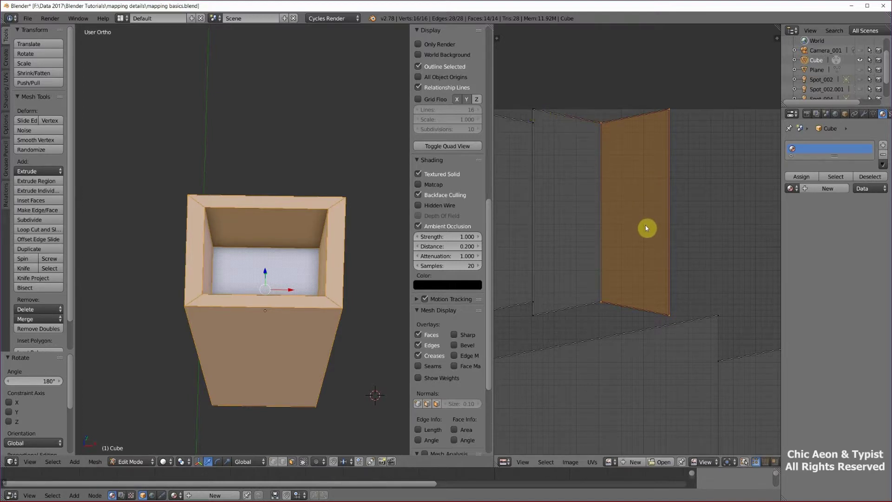
{"action": "scroll", "coordinate": [641, 238], "scroll_direction": "down", "scroll_amount": 1}
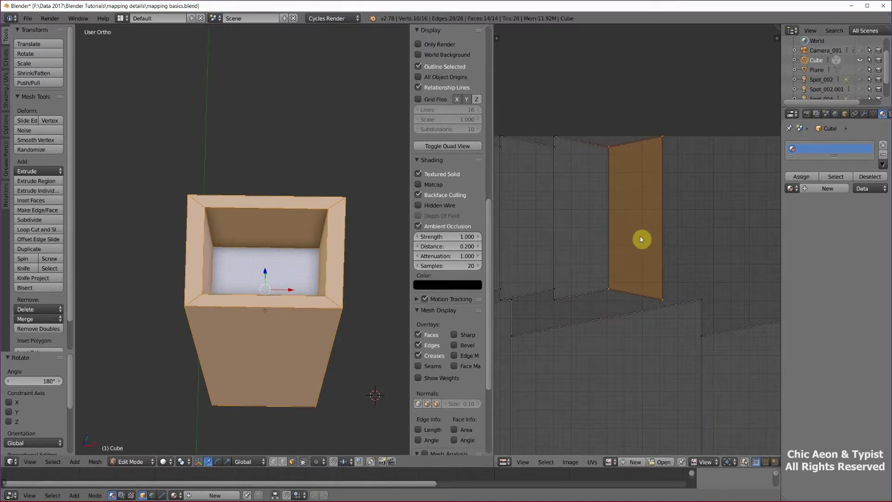
{"action": "key", "text": "r"}
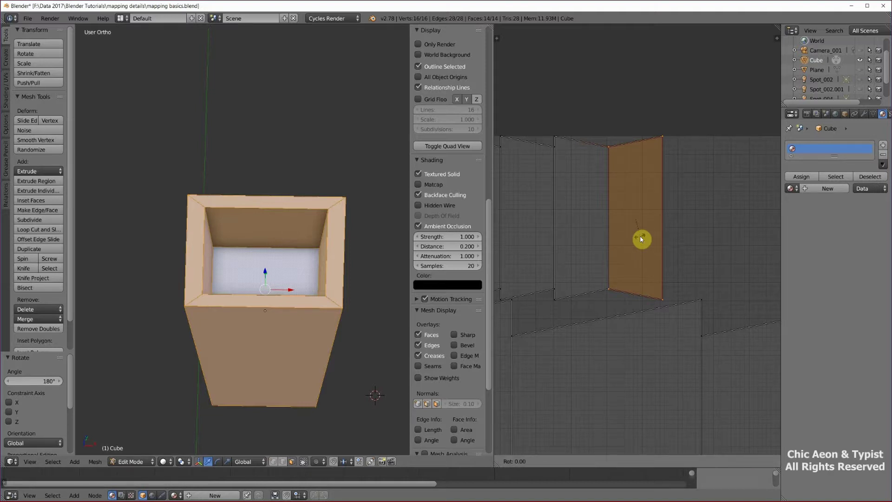
{"action": "type", "text": "180"}
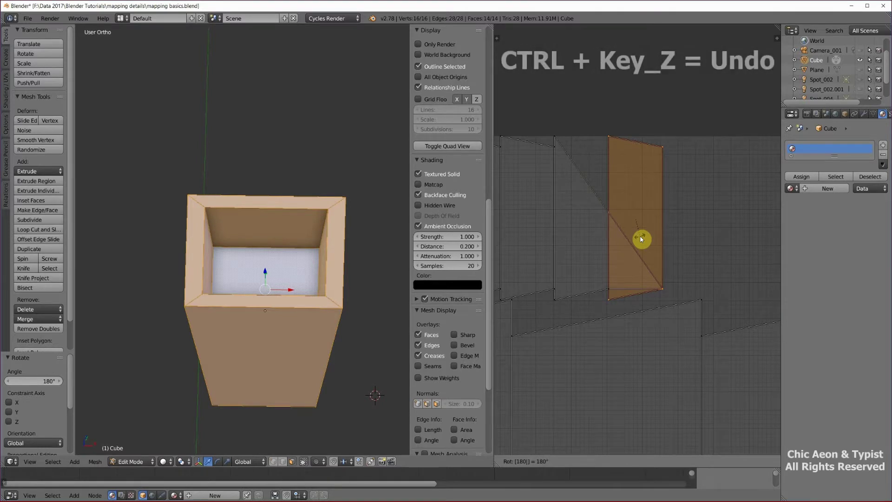
{"action": "left_click", "coordinate": [642, 239]}
{"action": "key", "text": "ctrl+z"}
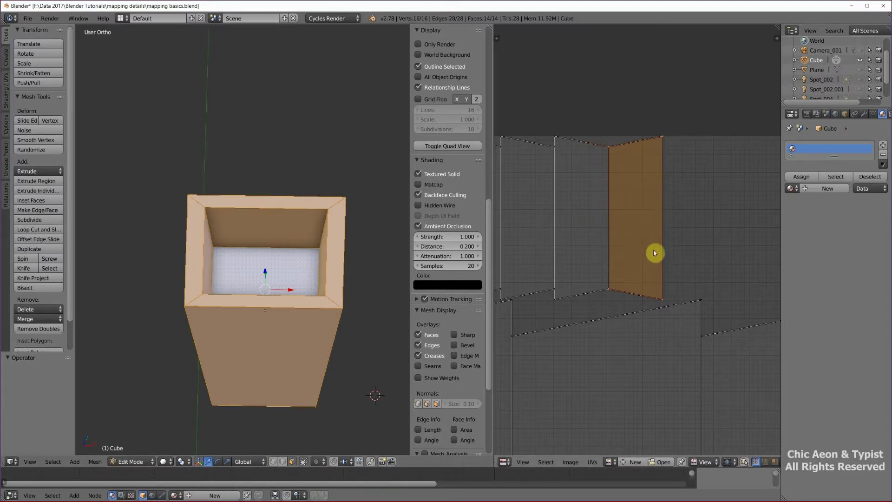
{"action": "right_click", "coordinate": [292, 228]}
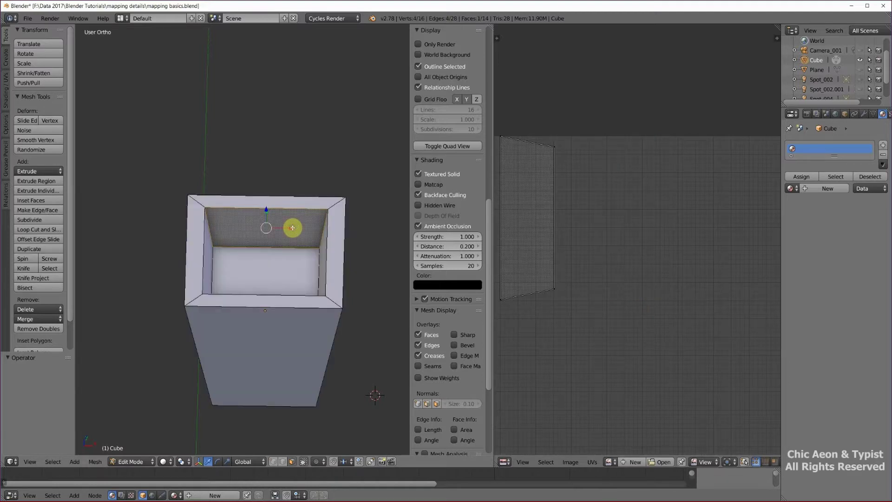
{"action": "right_click", "coordinate": [207, 270]}
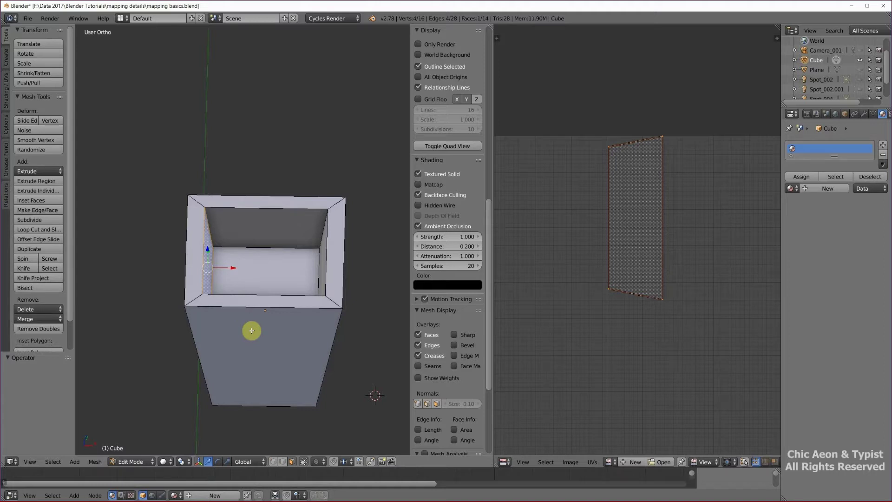
{"action": "key", "text": "a"}
{"action": "key", "text": "a"}
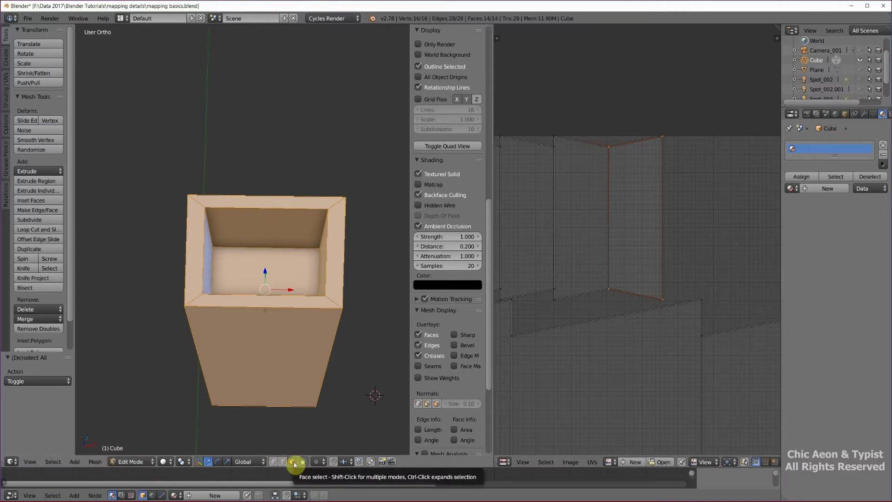
- Turn on UV Sync Selection and nudge the flipped top strip face slightly right
{"action": "left_click", "coordinate": [744, 463]}
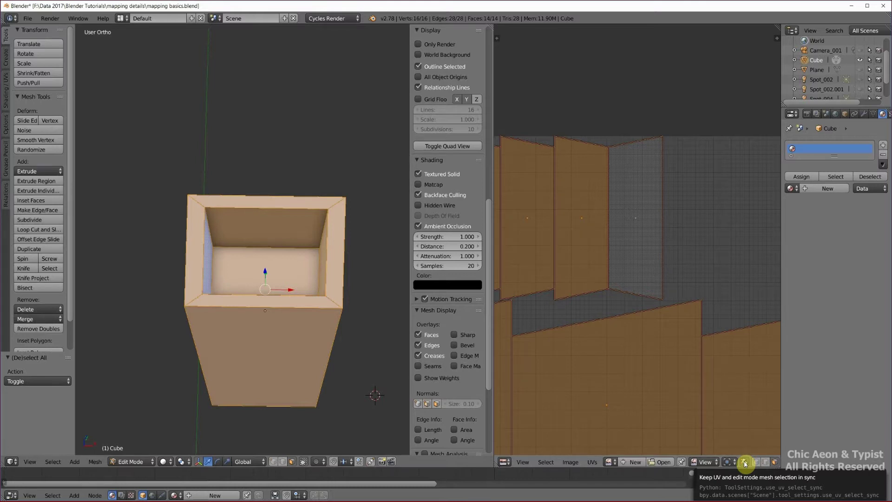
{"action": "right_click", "coordinate": [634, 221]}
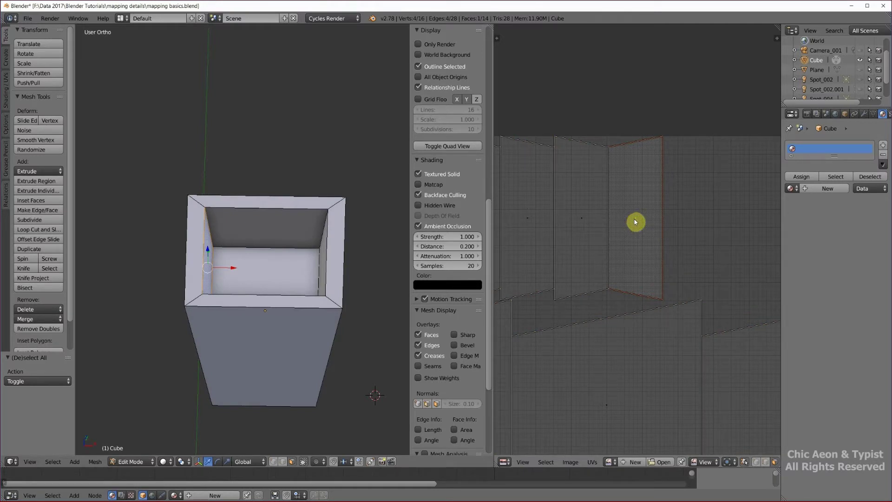
{"action": "key", "text": "g"}
{"action": "left_click", "coordinate": [650, 222]}
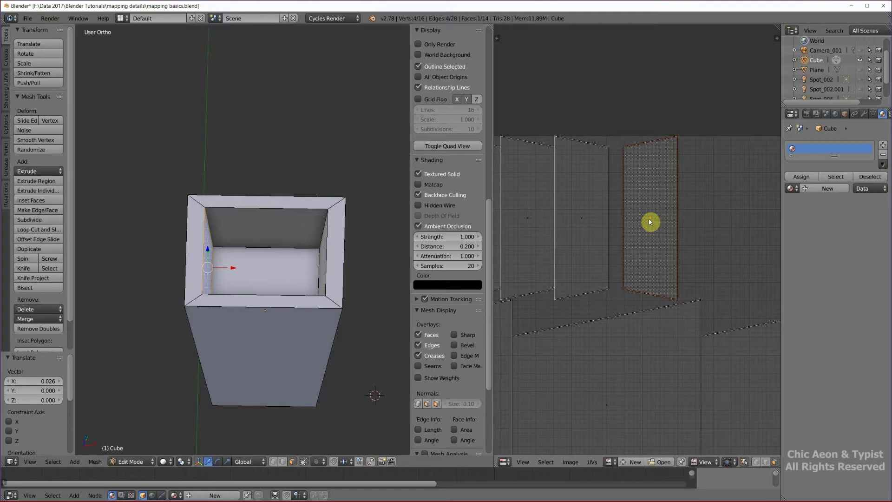
- Rotate the top strip face 180°, then zoom out to view the whole layout
{"action": "key", "text": "r"}
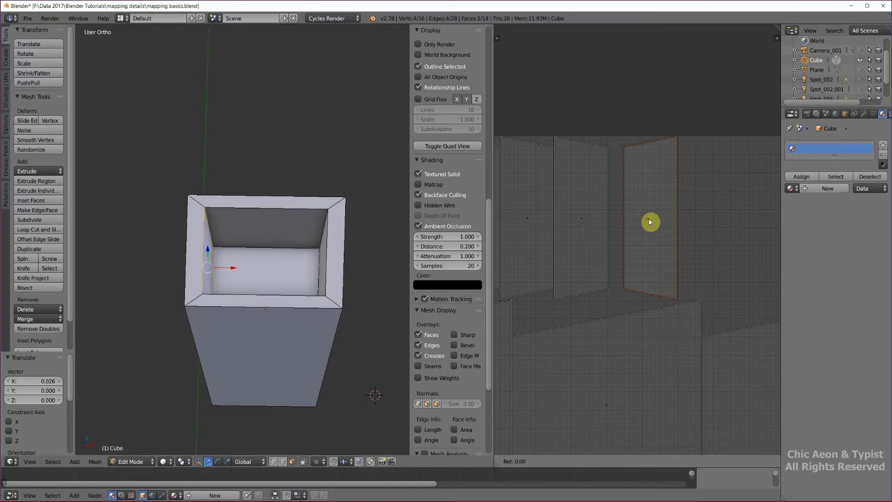
{"action": "type", "text": "180"}
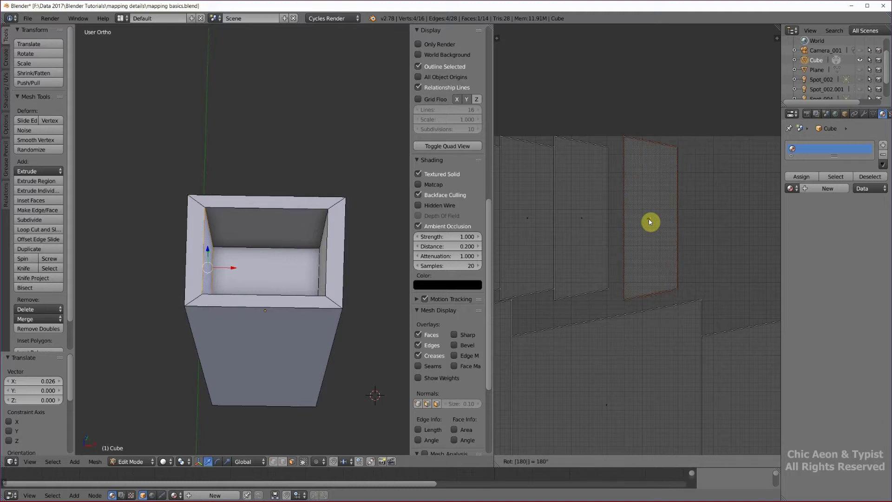
{"action": "key", "text": "Return"}
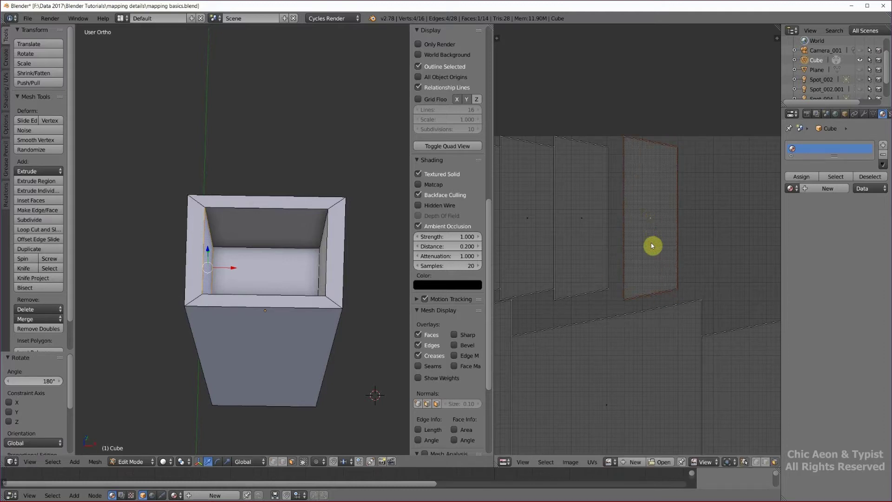
{"action": "scroll", "coordinate": [652, 245], "scroll_direction": "down", "scroll_amount": 5}
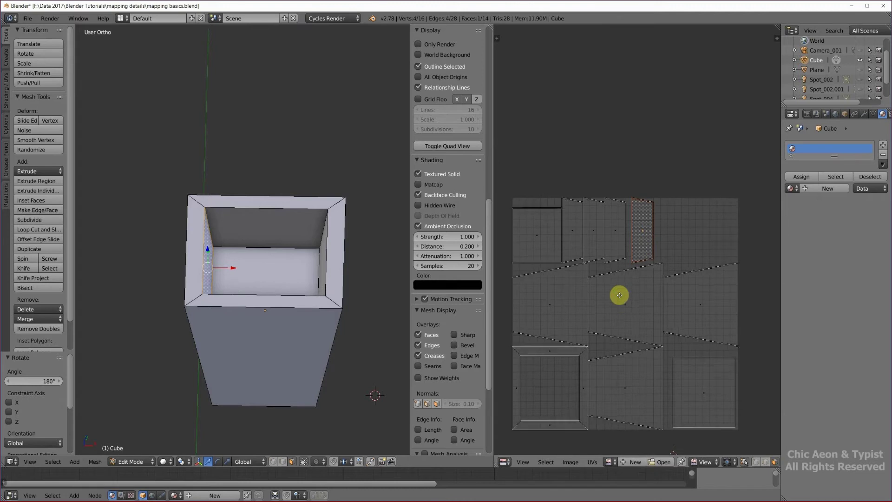
{"action": "middle_click_drag", "start_coordinate": [619, 295], "coordinate": [625, 248]}
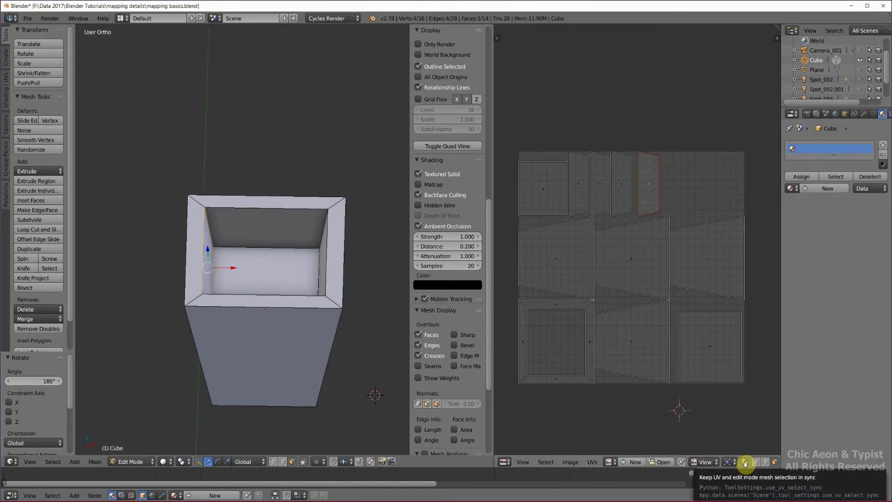
- Turn off UV Sync Selection and select the entire planter mesh in the 3D view
{"action": "left_click", "coordinate": [744, 463]}
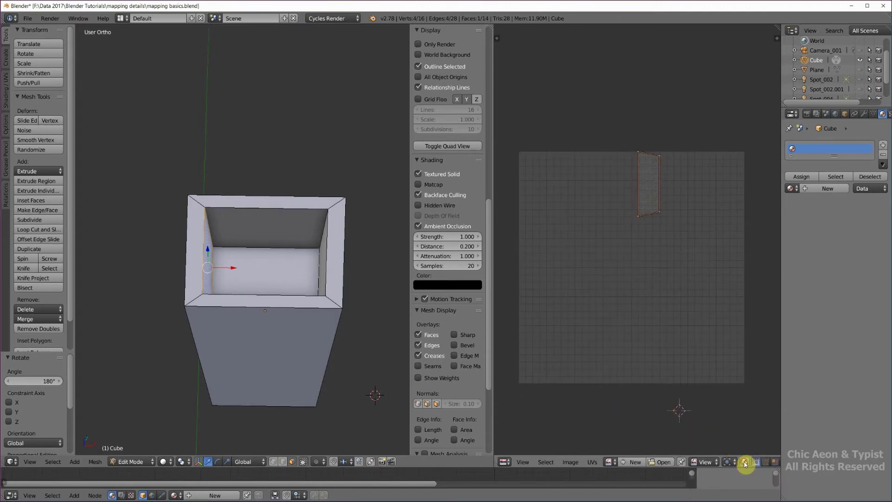
{"action": "left_click", "coordinate": [381, 410]}
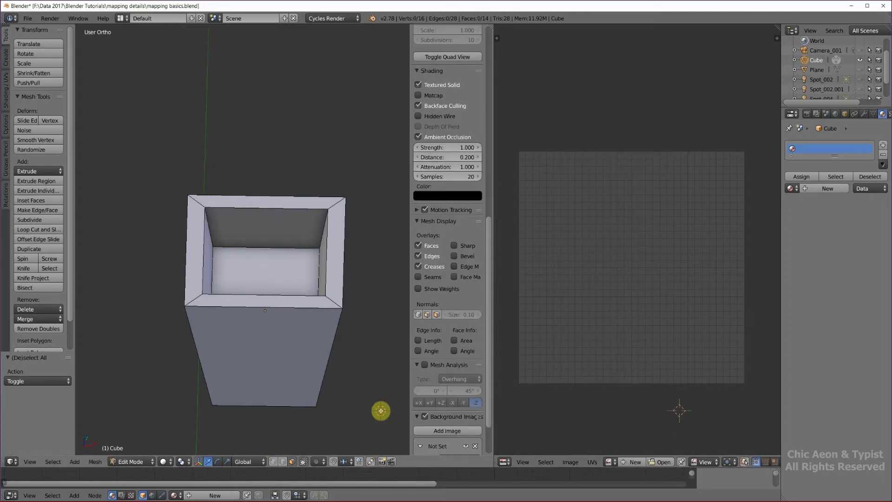
{"action": "key", "text": "a"}
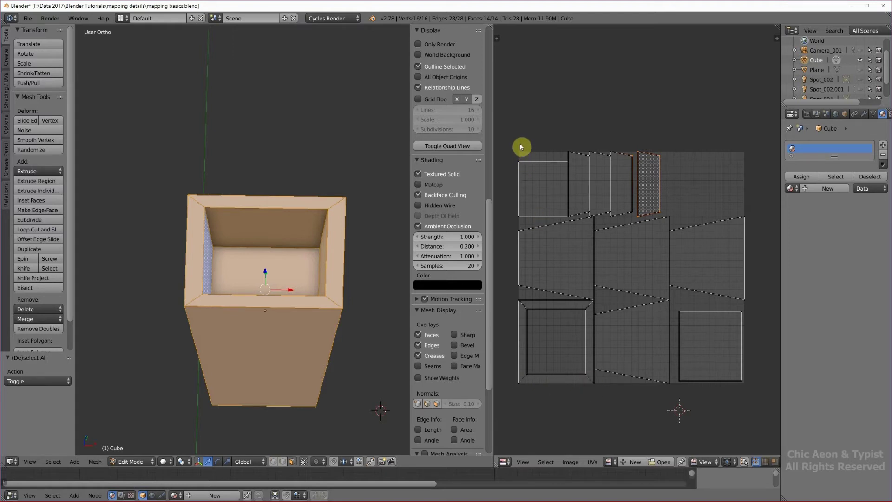
- Box-select every UV island and scale them down to 0.996 within the UV square
{"action": "key", "text": "b"}
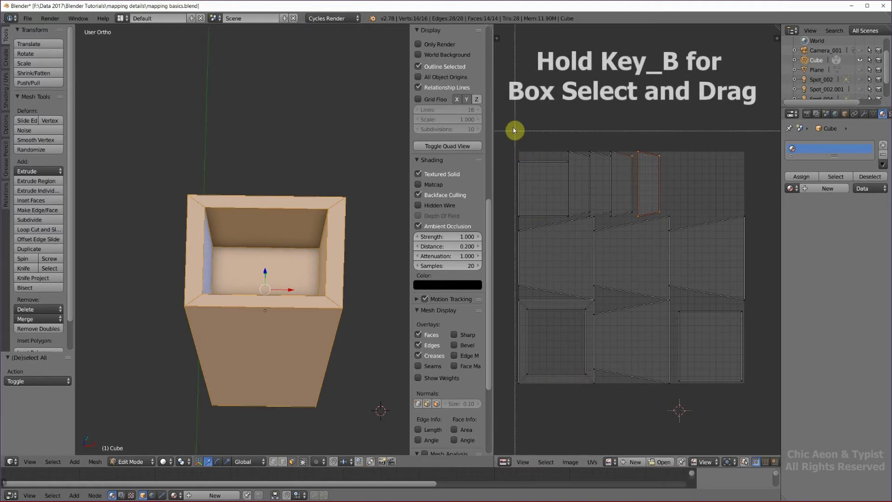
{"action": "left_click_drag", "start_coordinate": [508, 119], "coordinate": [766, 419]}
{"action": "key", "text": "b"}
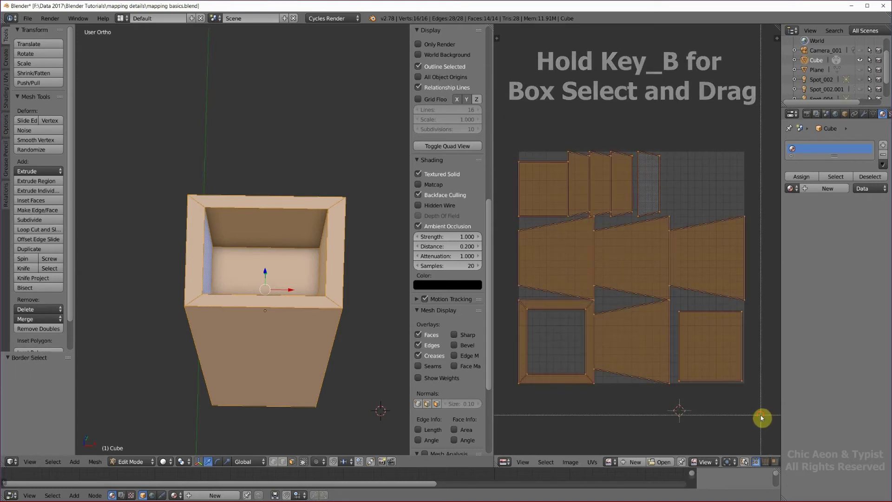
{"action": "key", "text": "Escape"}
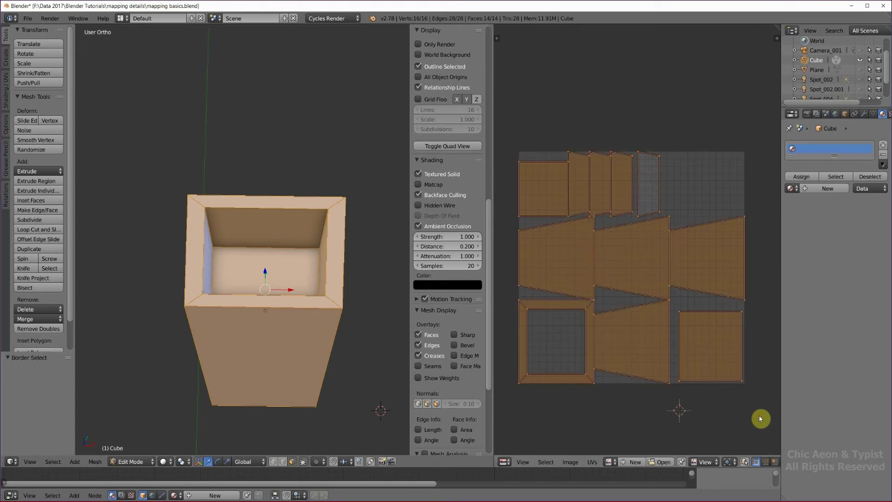
{"action": "key", "text": "s"}
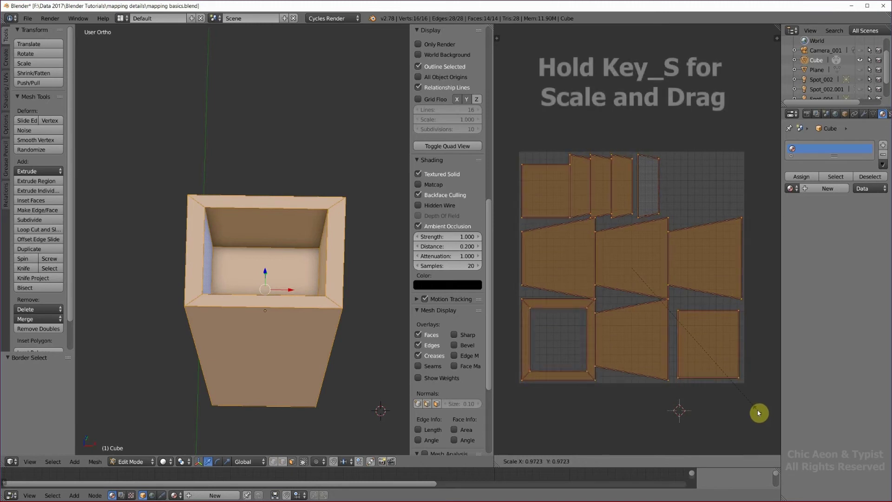
{"action": "left_click", "coordinate": [758, 411]}
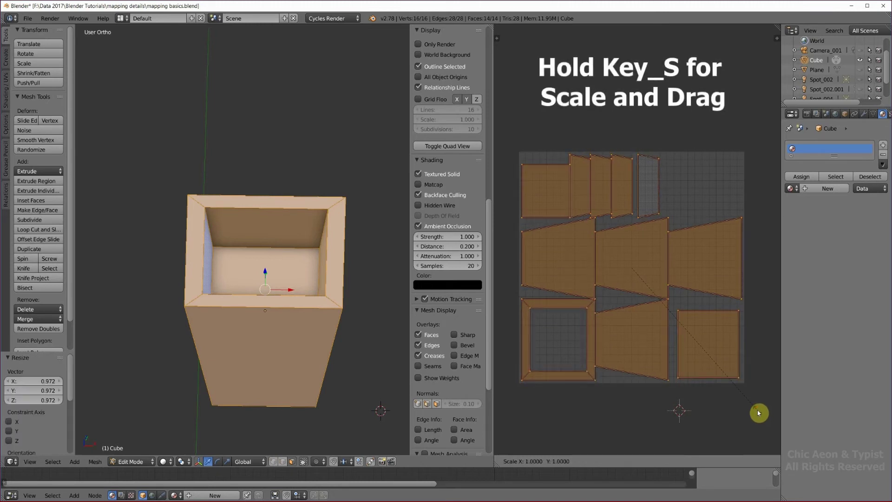
{"action": "key", "text": "s"}
{"action": "left_click", "coordinate": [758, 412]}
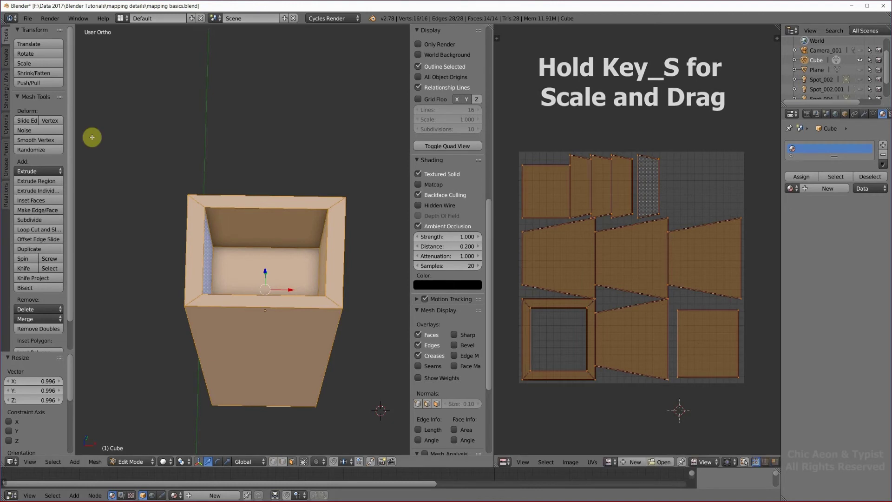